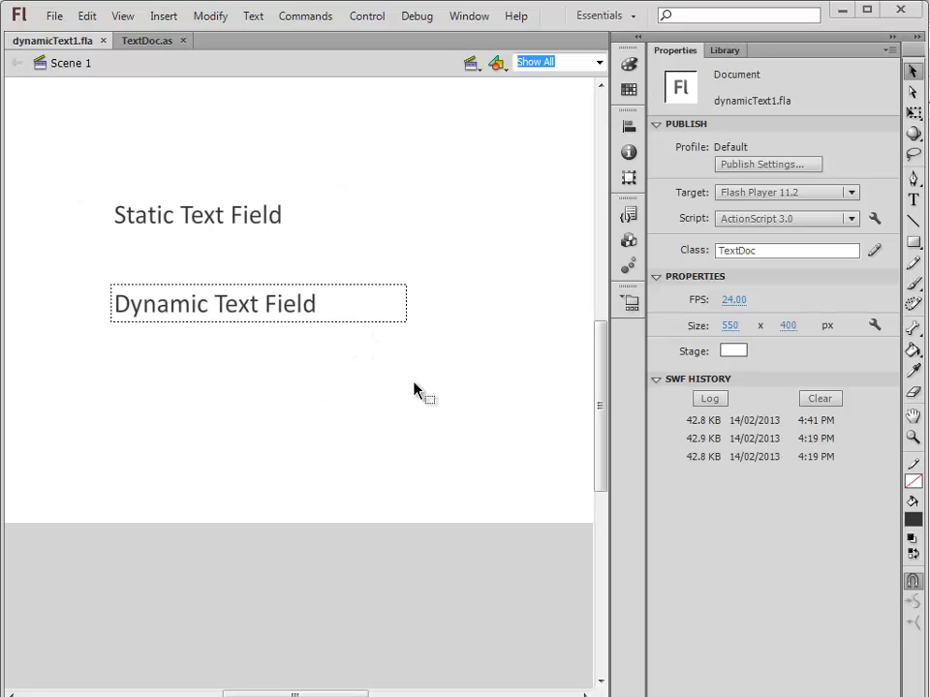
Step: Inspect the static and dynamic text fields, noting the dynamic field's instance name dyn_txt
left_click(187, 221)
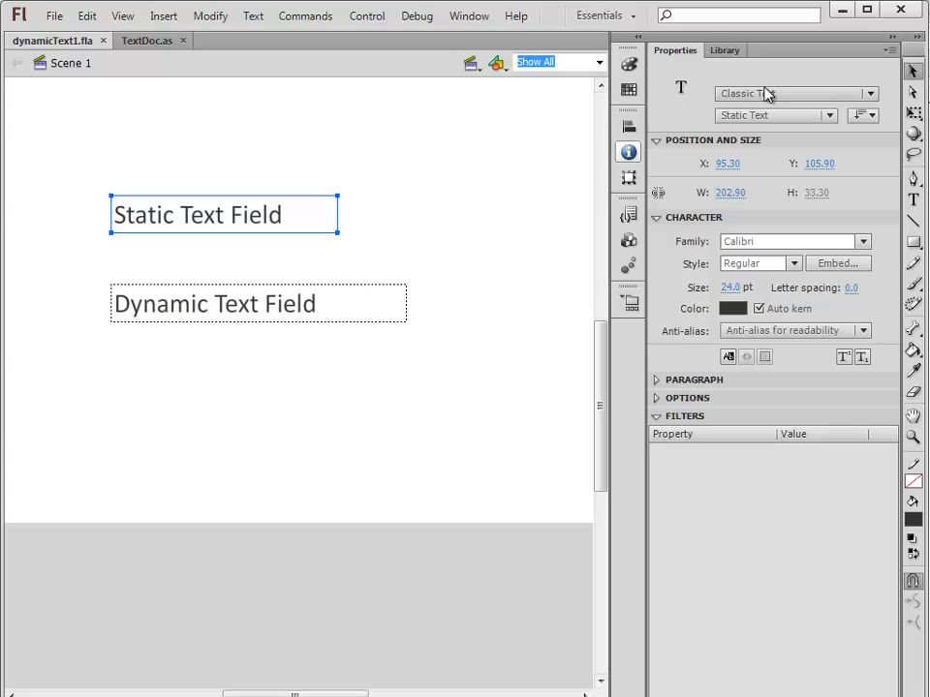
left_click(243, 307)
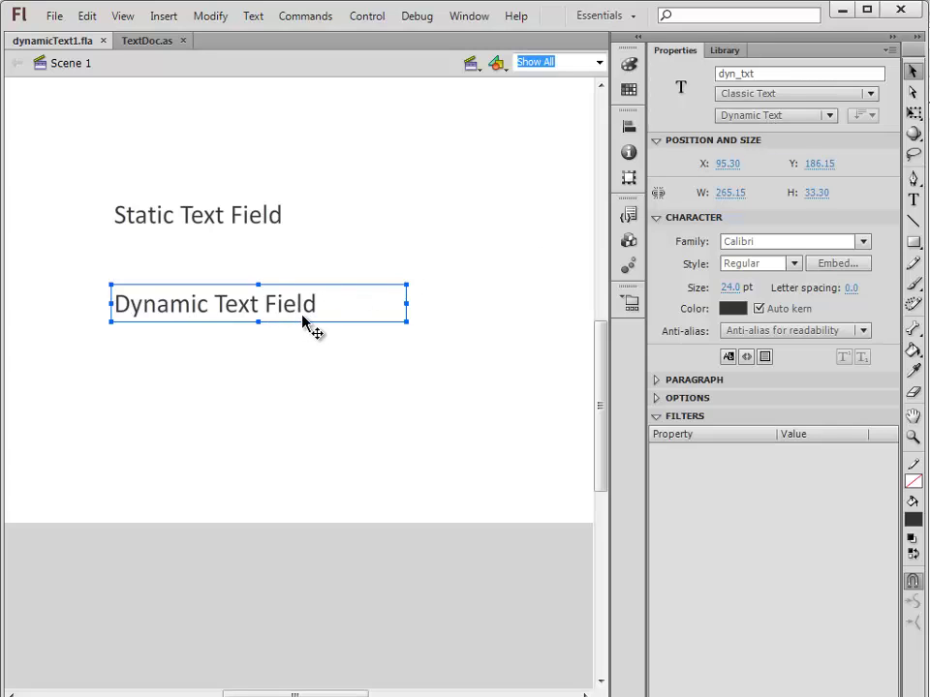
left_click(770, 75)
left_click(756, 75)
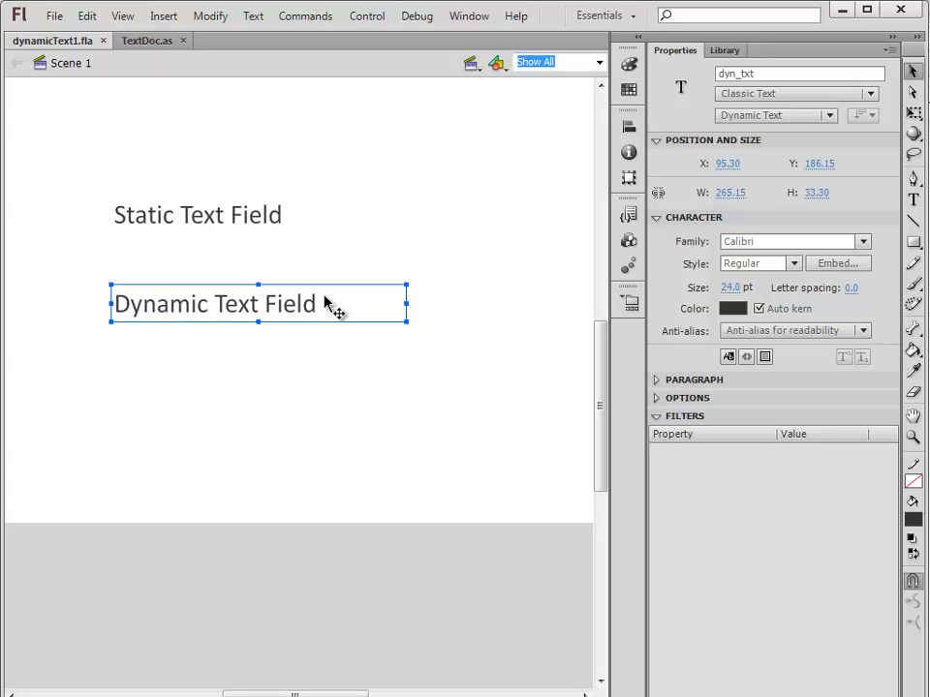
left_click(373, 200)
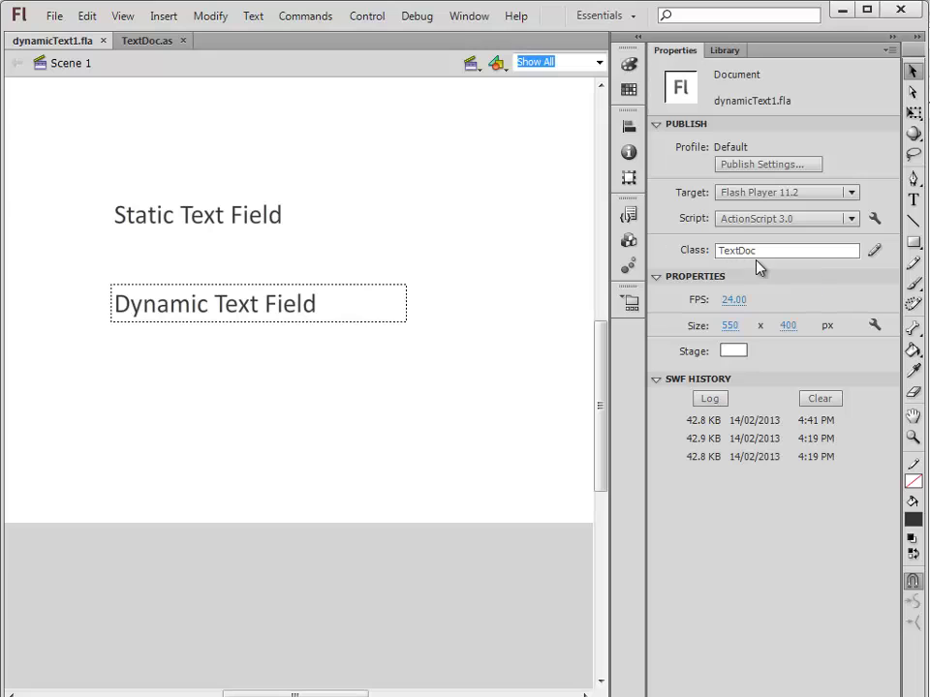
Step: Add dyn_txt.text = "Something Else"; to the TextDoc constructor and save TextDoc.as
left_click(145, 42)
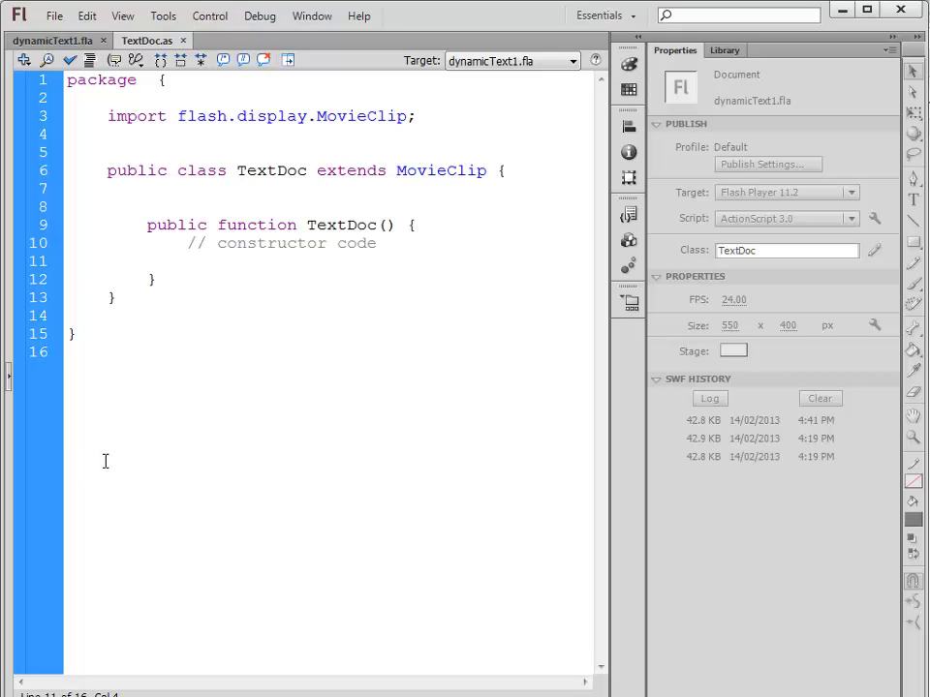
type("dyn_txt")
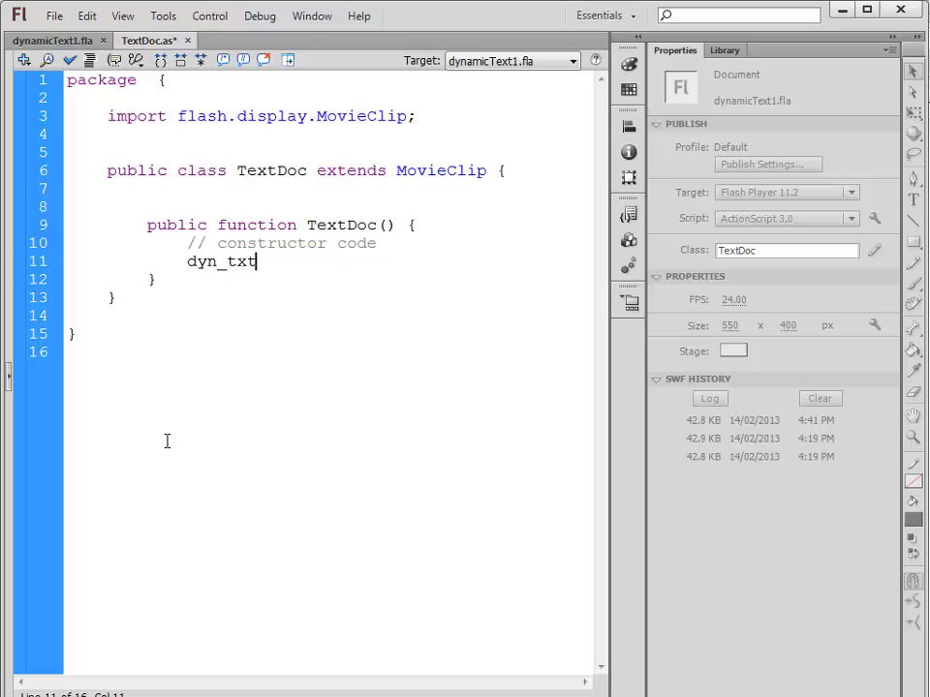
type(".text = \"Somte")
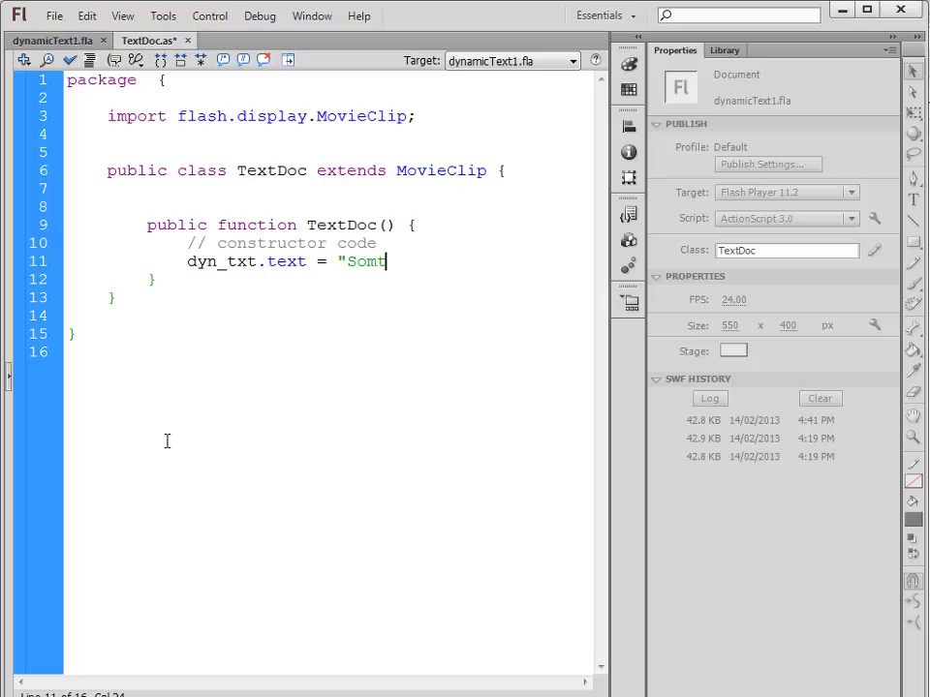
key("BackSpace")
key("BackSpace")
type("ething E")
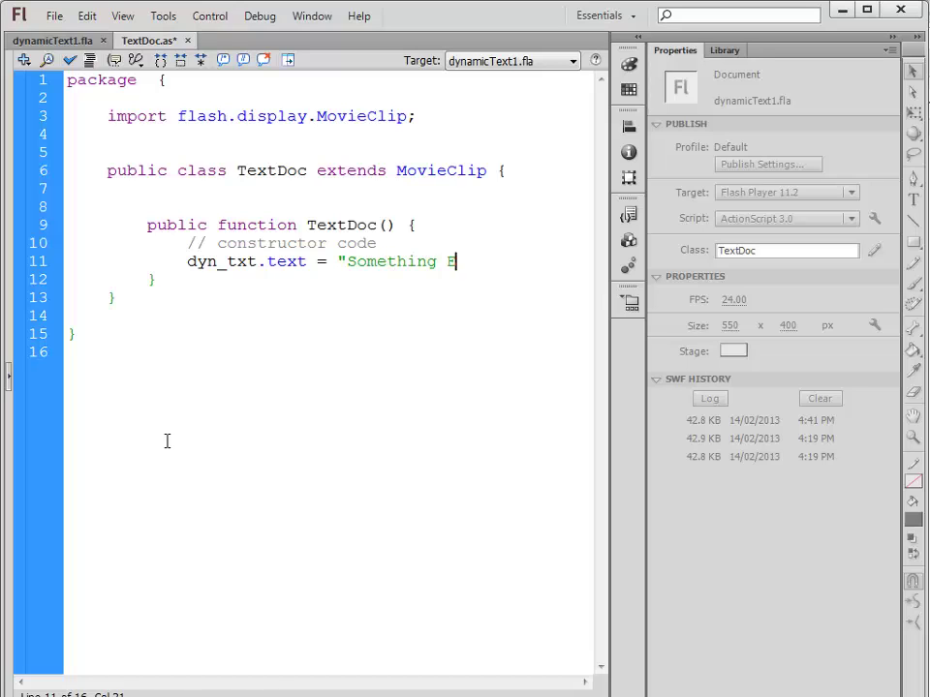
type("lse\";")
key("ctrl+s")
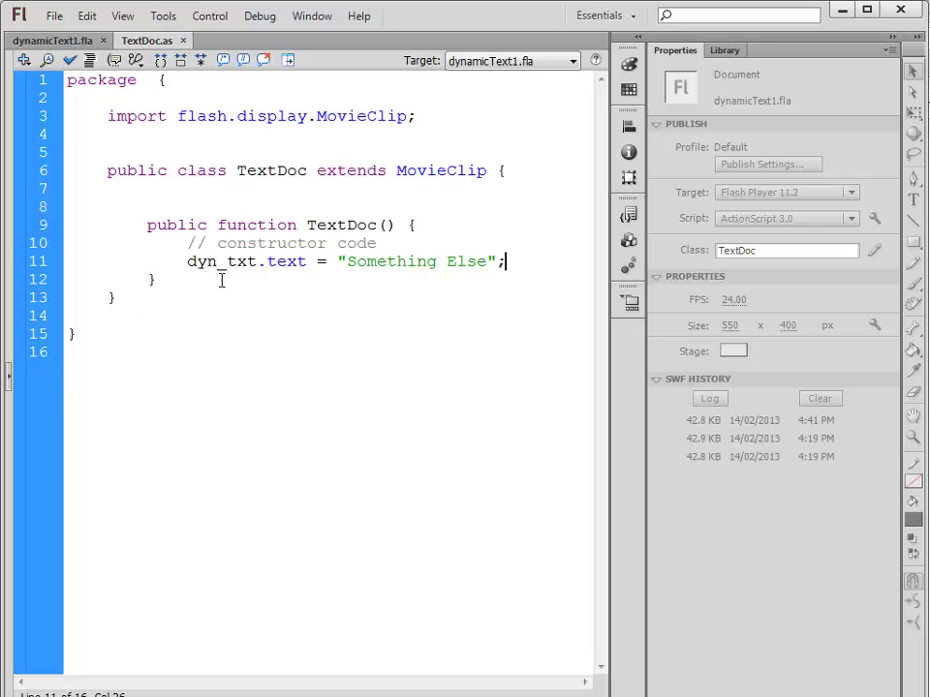
left_click(48, 41)
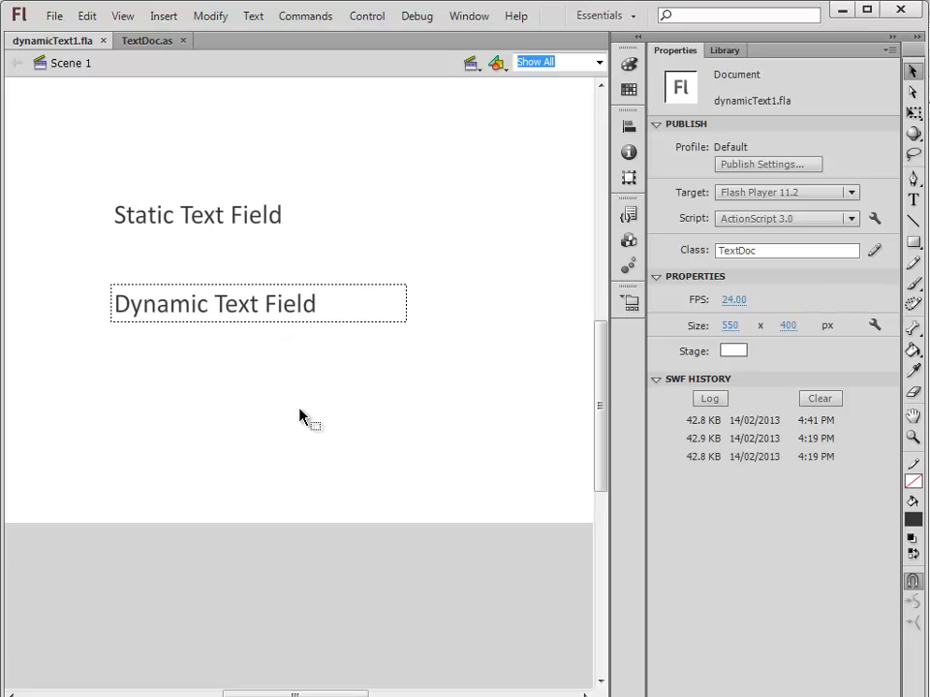
Step: Test the movie, which shows garbled 'Smetin le', and highlight the font-embedding warning in Output
key("ctrl+Return")
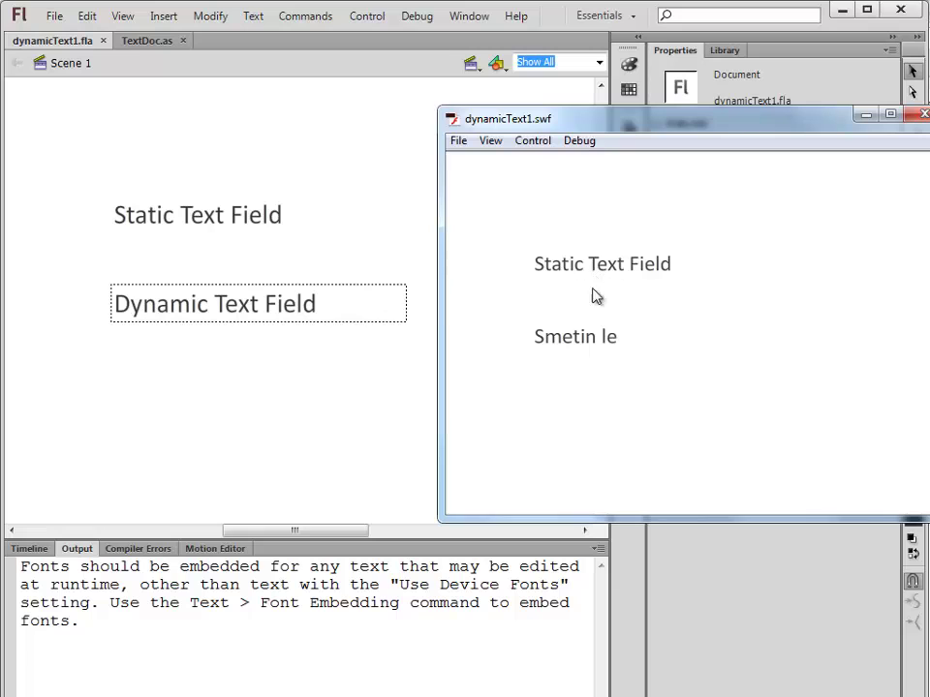
left_click(922, 117)
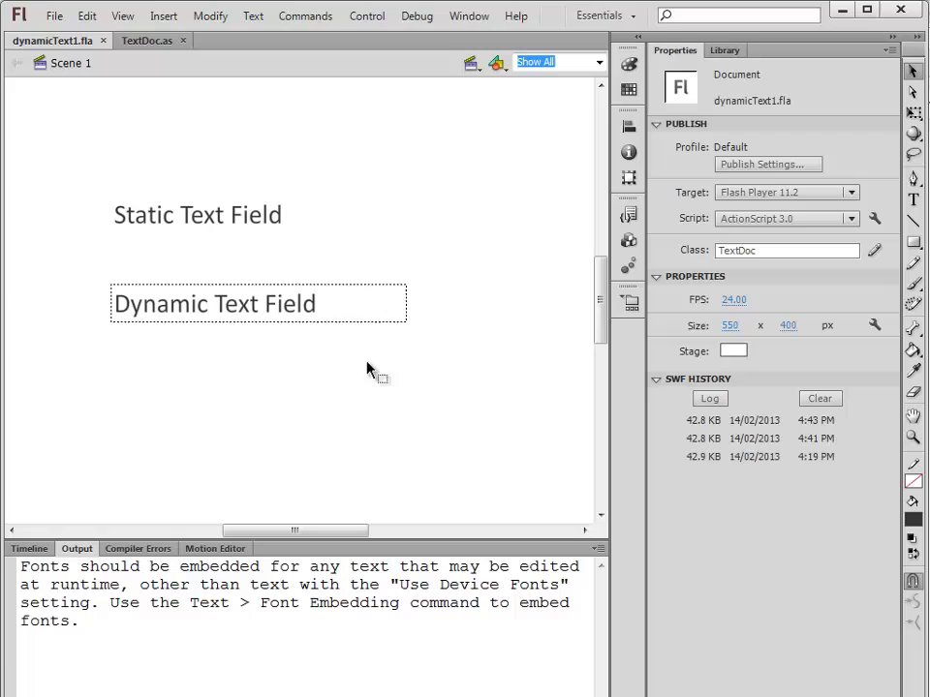
left_click_drag(22, 570, 238, 626)
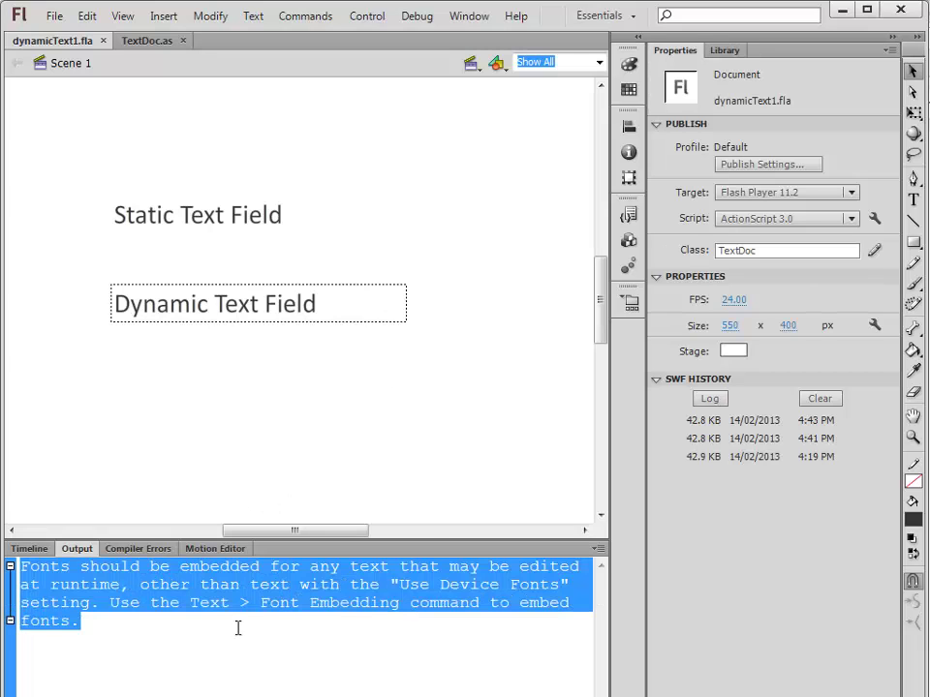
left_click(276, 609)
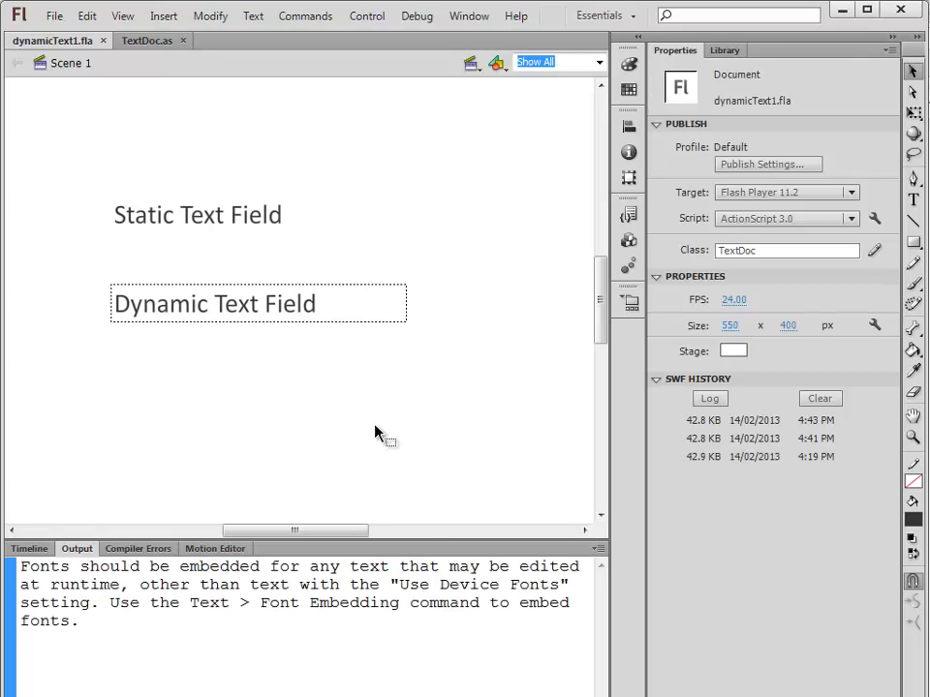
Step: Embed the dynamic field's Calibri Regular as 'Cal' with uppercase, lowercase, numerals and punctuation glyphs
left_click(293, 309)
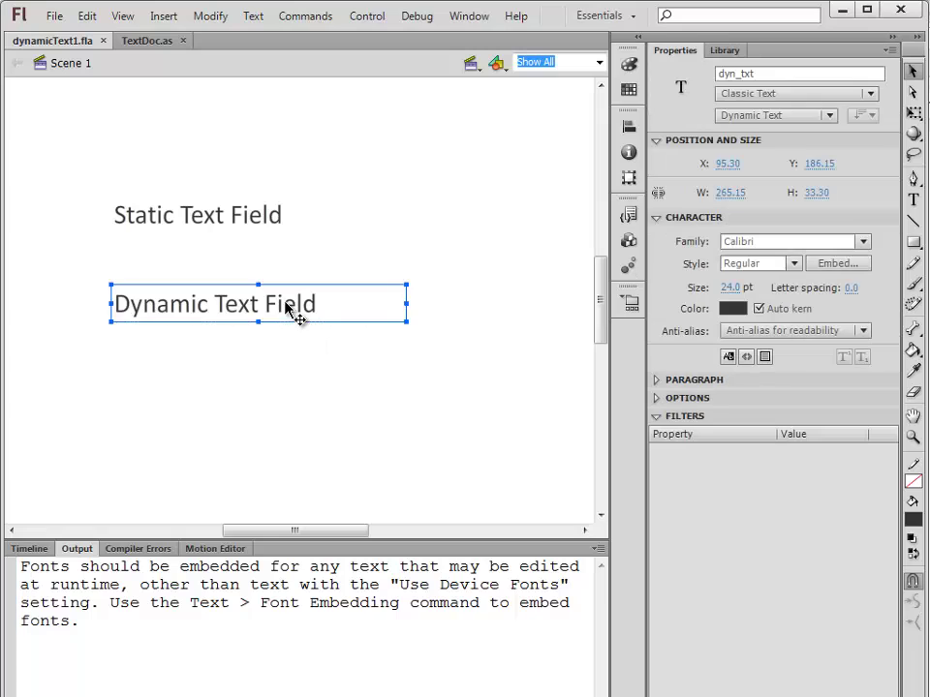
left_click(832, 265)
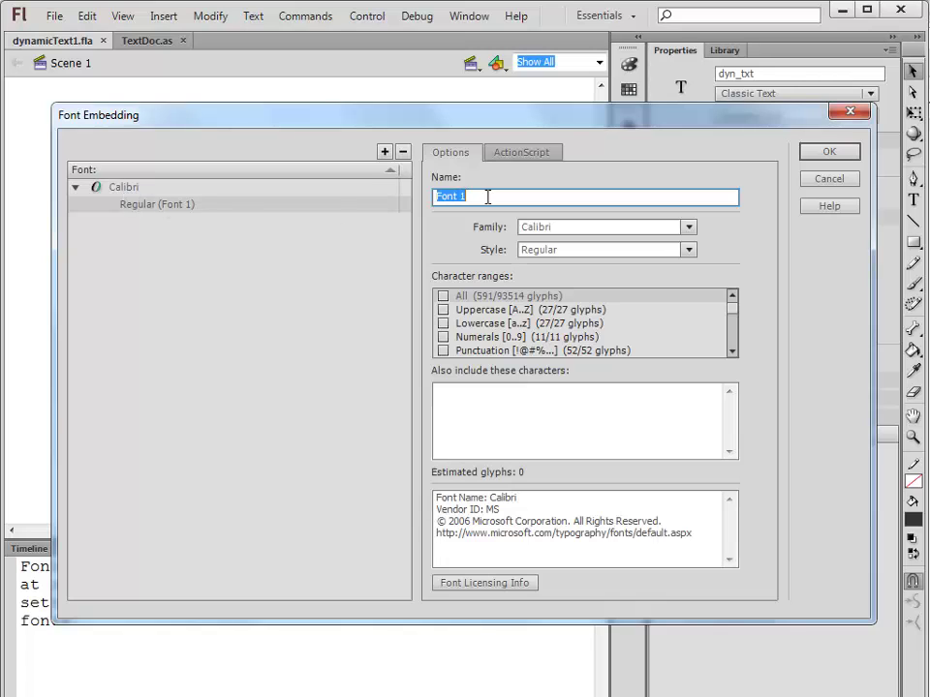
type("Cal")
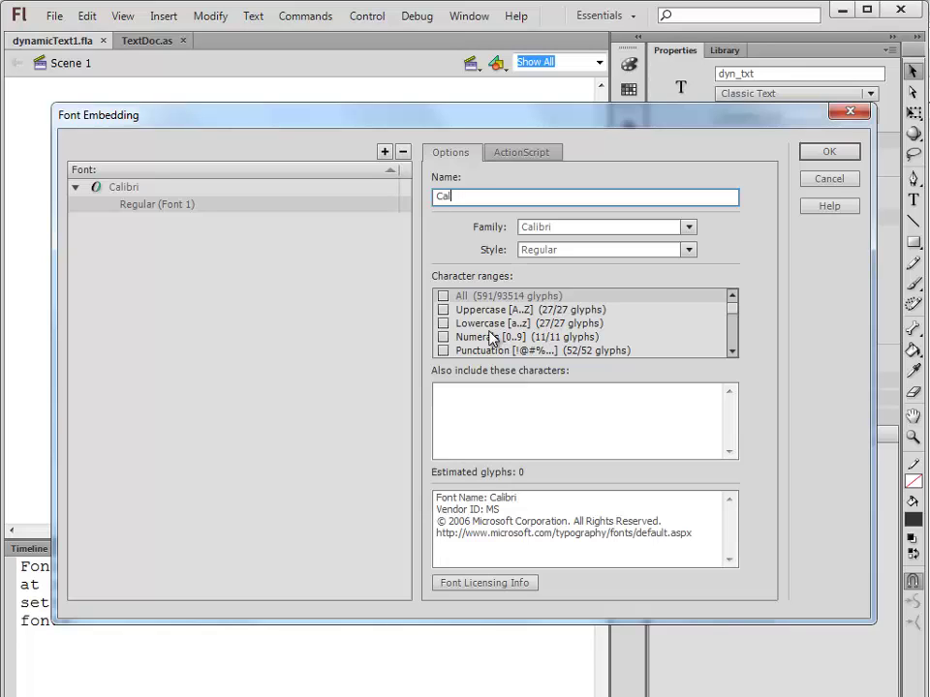
left_click(443, 310)
left_click(444, 324)
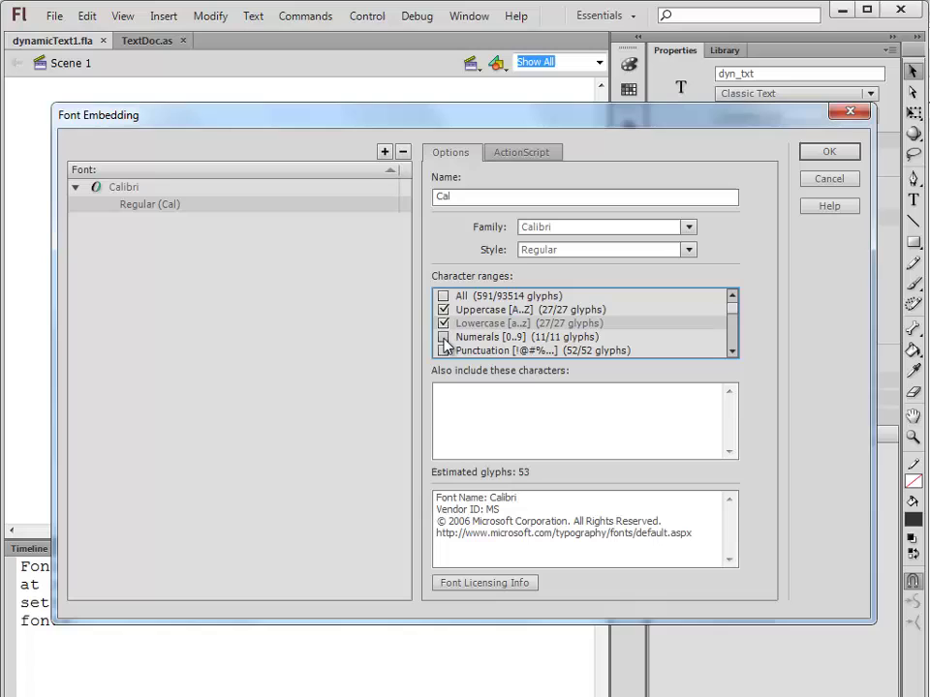
left_click(442, 337)
left_click(442, 350)
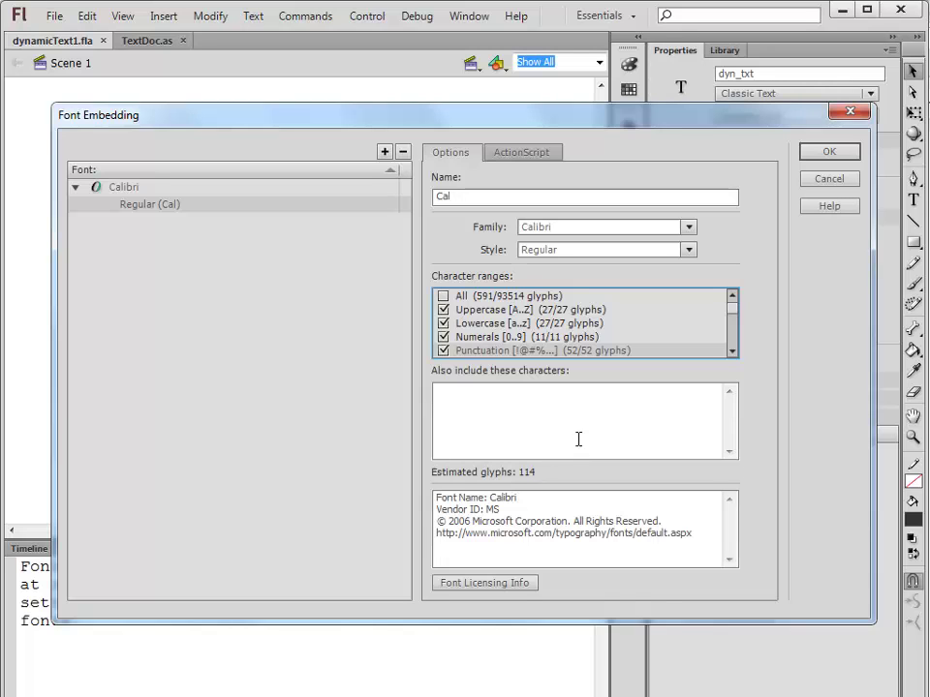
left_click(839, 155)
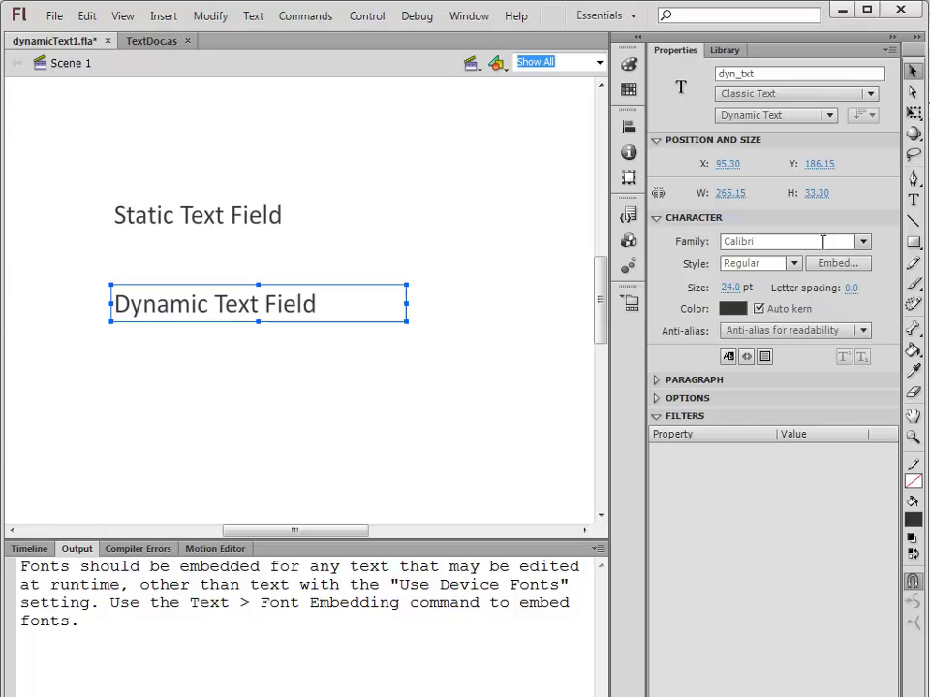
Step: Set dyn_txt's font family to the embedded Cal* font and show it in the Library
left_click(863, 243)
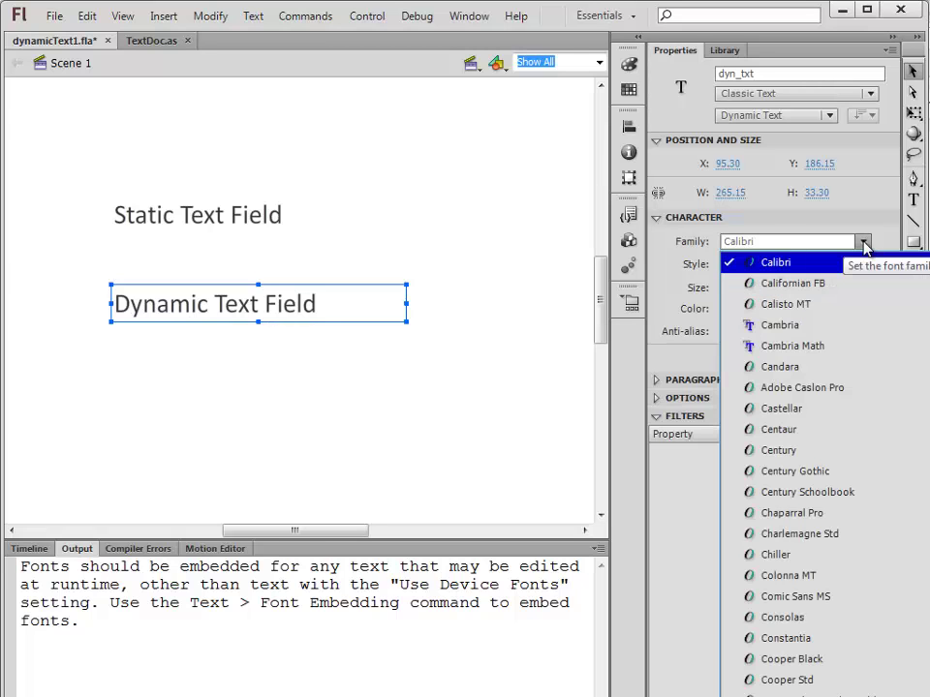
scroll(804, 464, "up", 8)
scroll(804, 465, "up", 5)
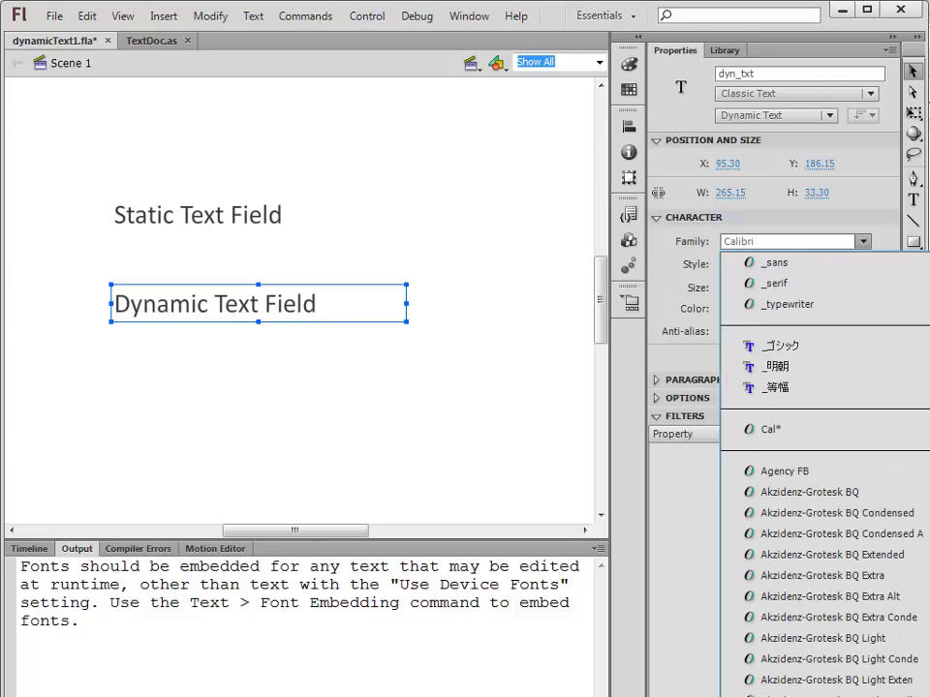
left_click(782, 431)
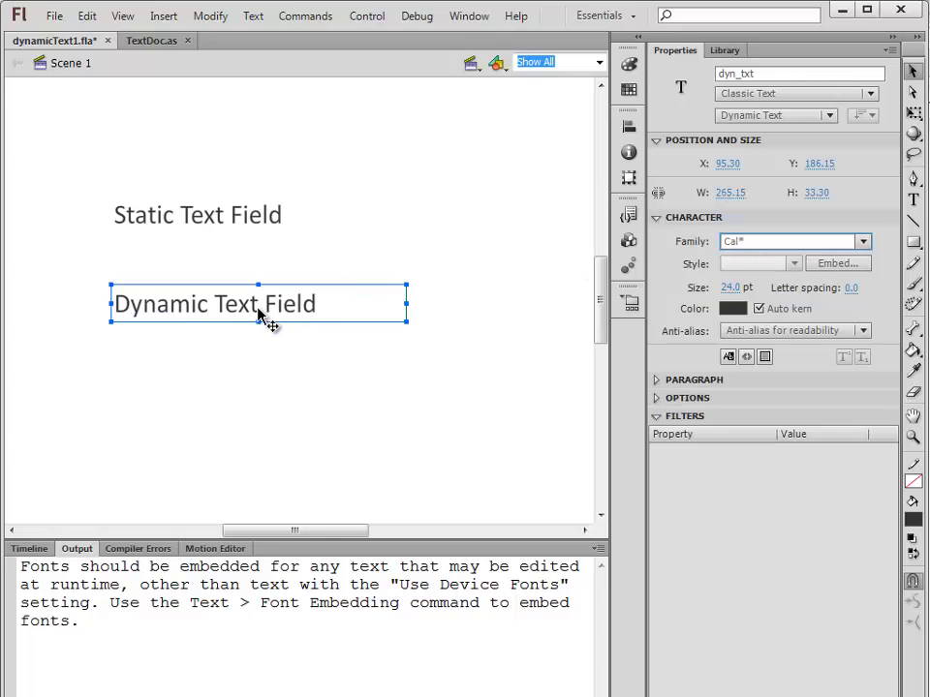
left_click(723, 52)
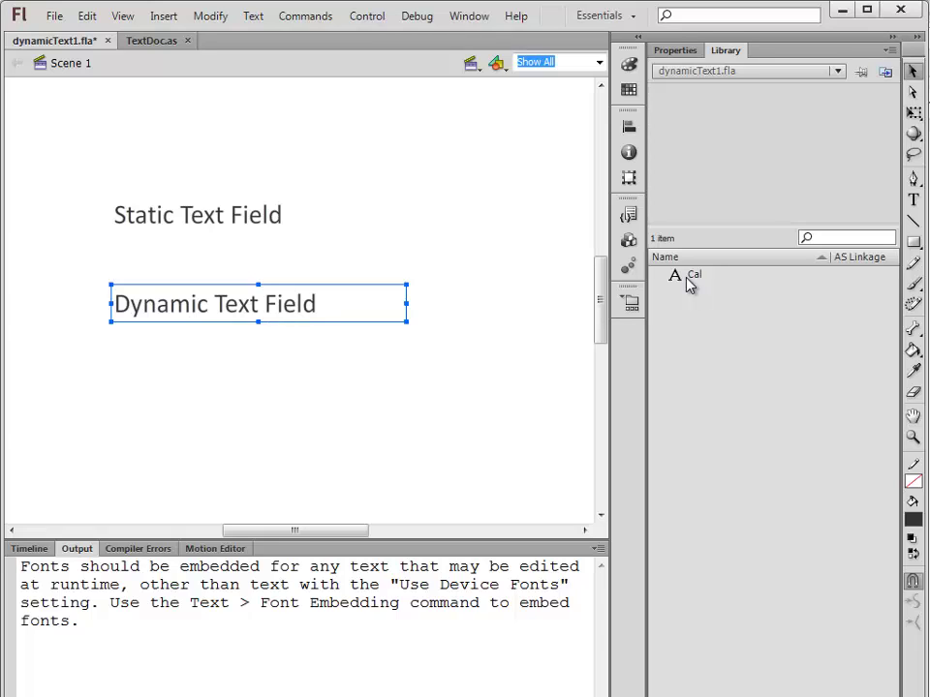
Step: Save and re-test the movie, then reselect dyn_txt to show its Cal font properties
left_click(513, 321)
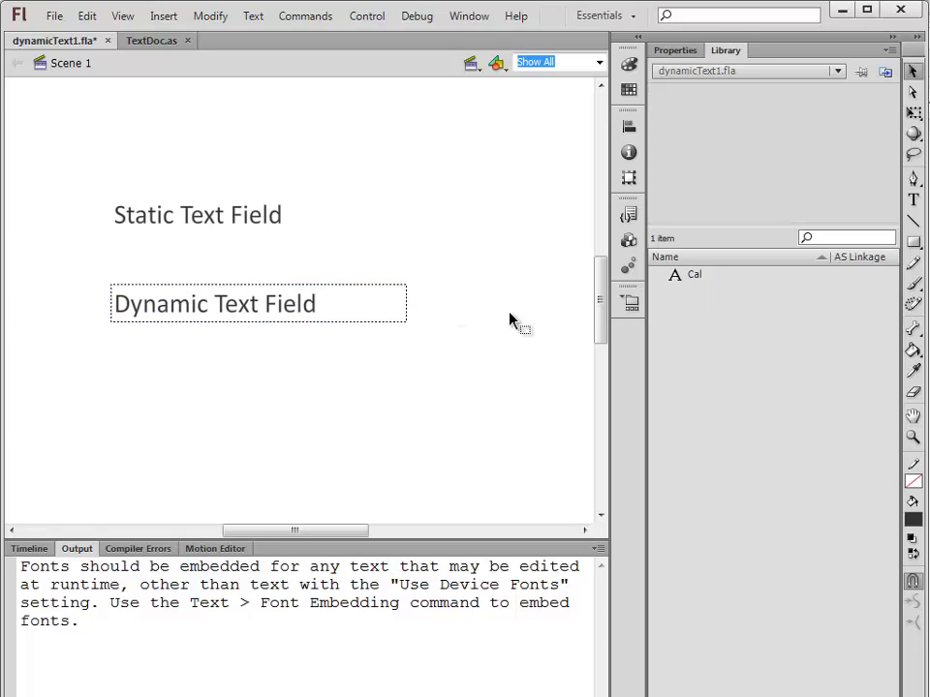
key("ctrl+s")
key("ctrl+Return")
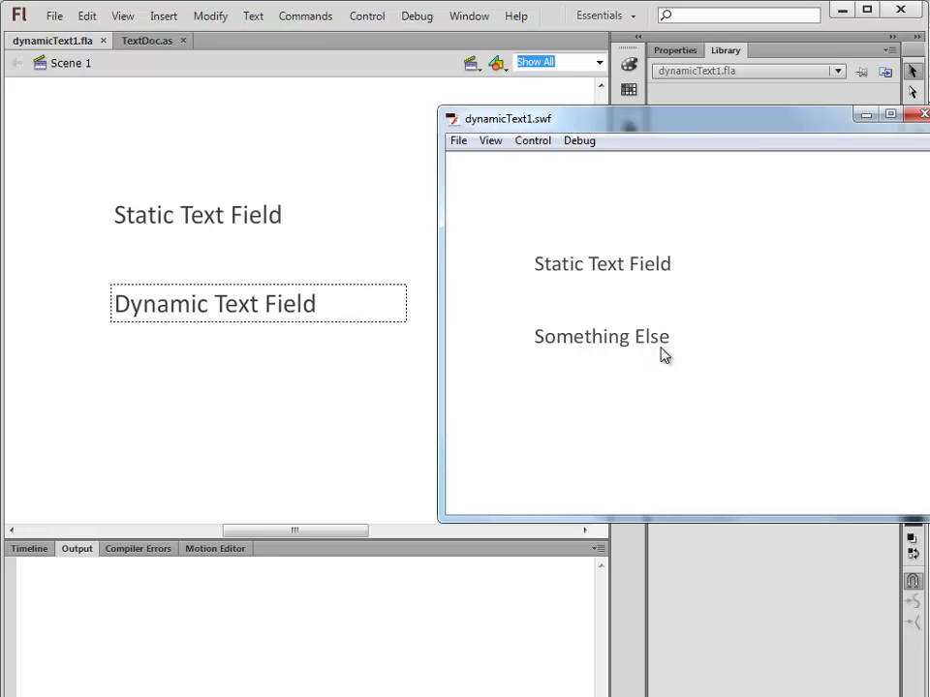
left_click(920, 115)
left_click(320, 308)
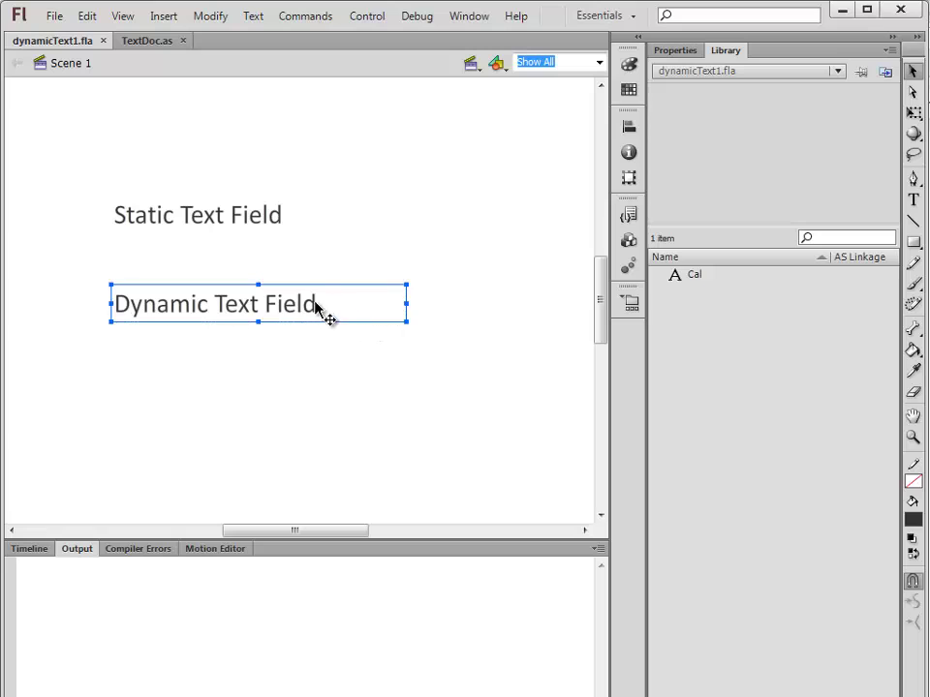
left_click(675, 52)
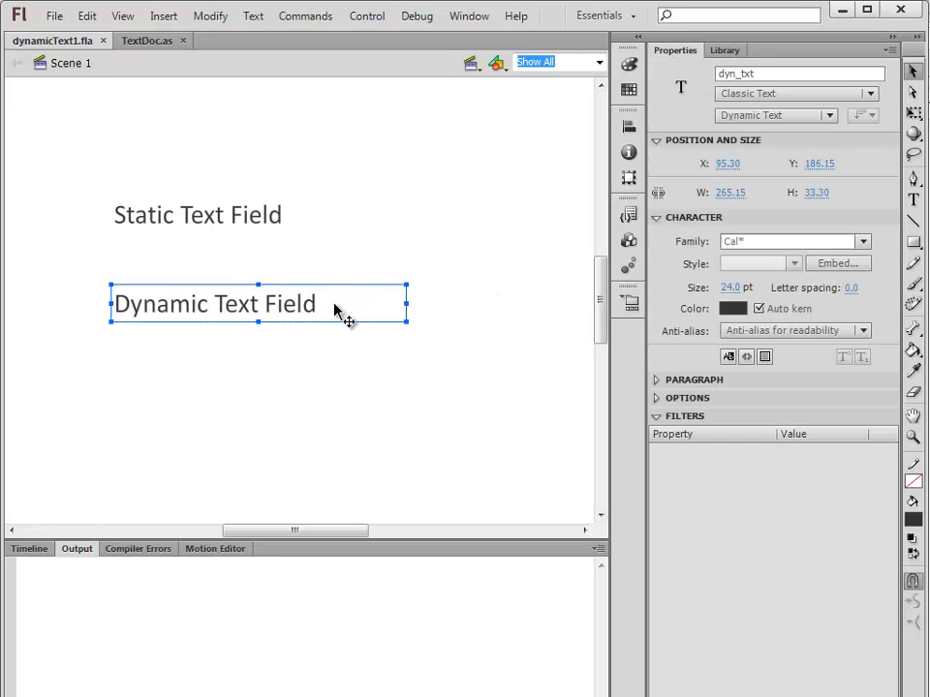